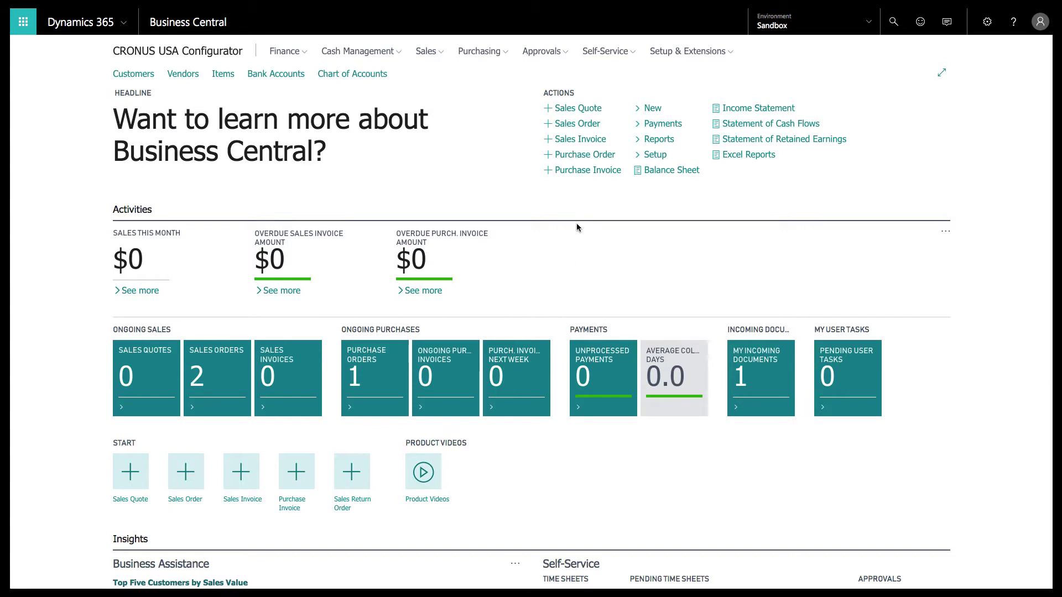
Create a new sales invoice with Deerfield Graphics Company as the customer.
click(580, 141)
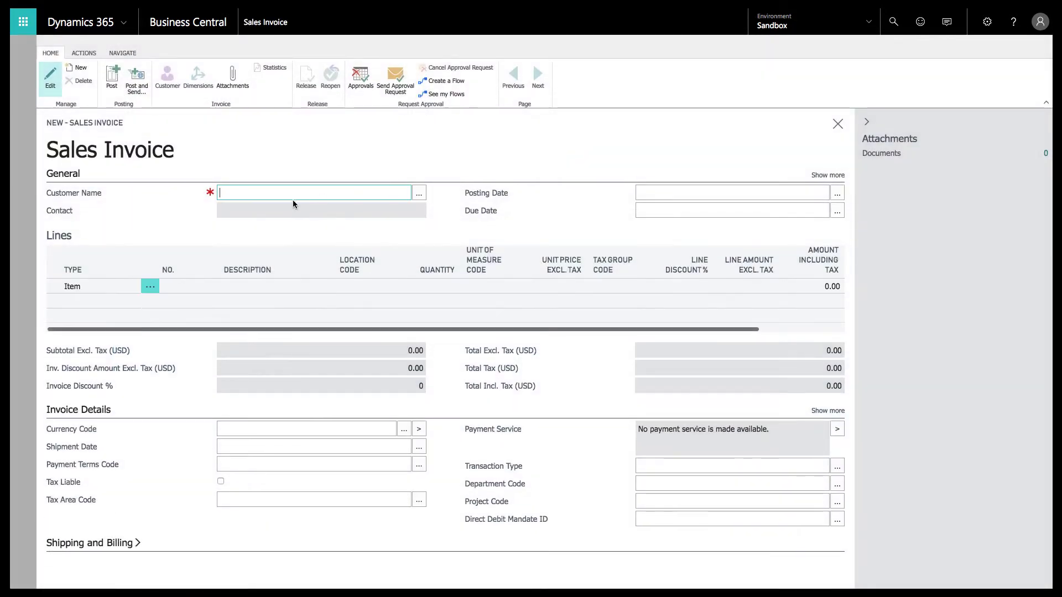
click(266, 190)
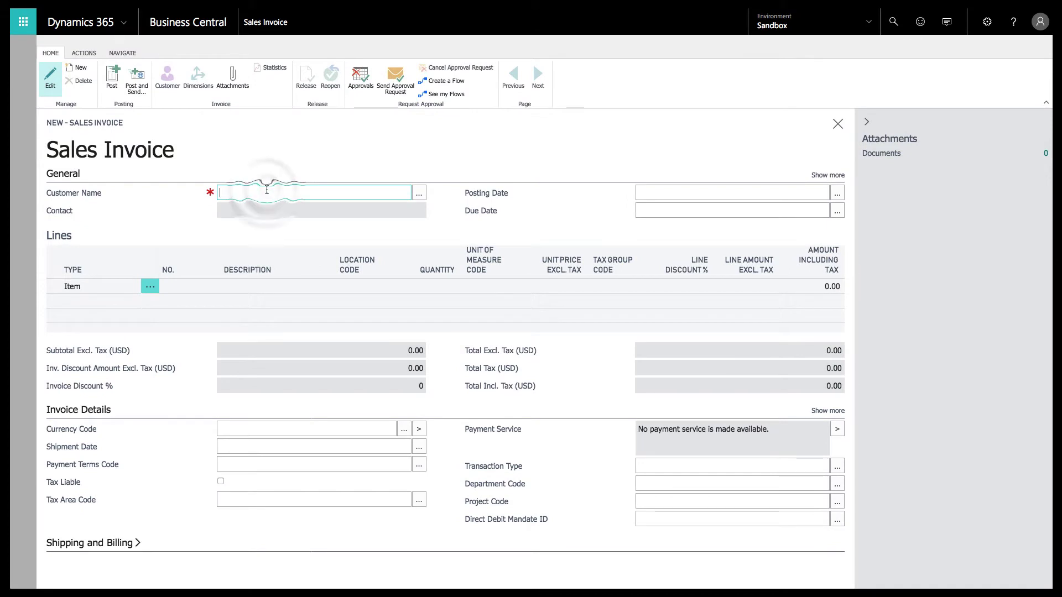
text(der)
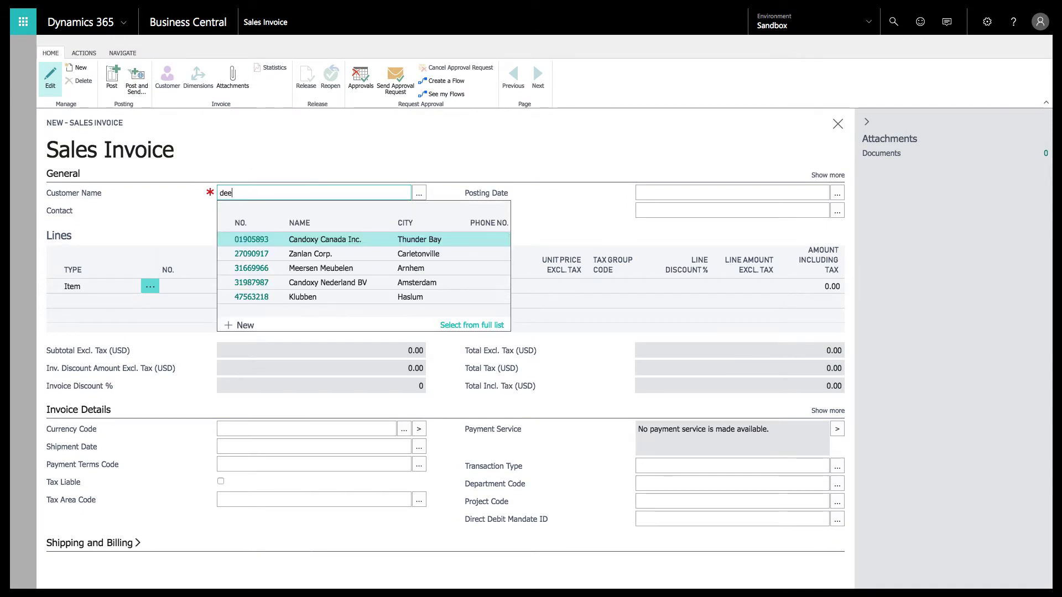
text(rfiel)
key(Tab)
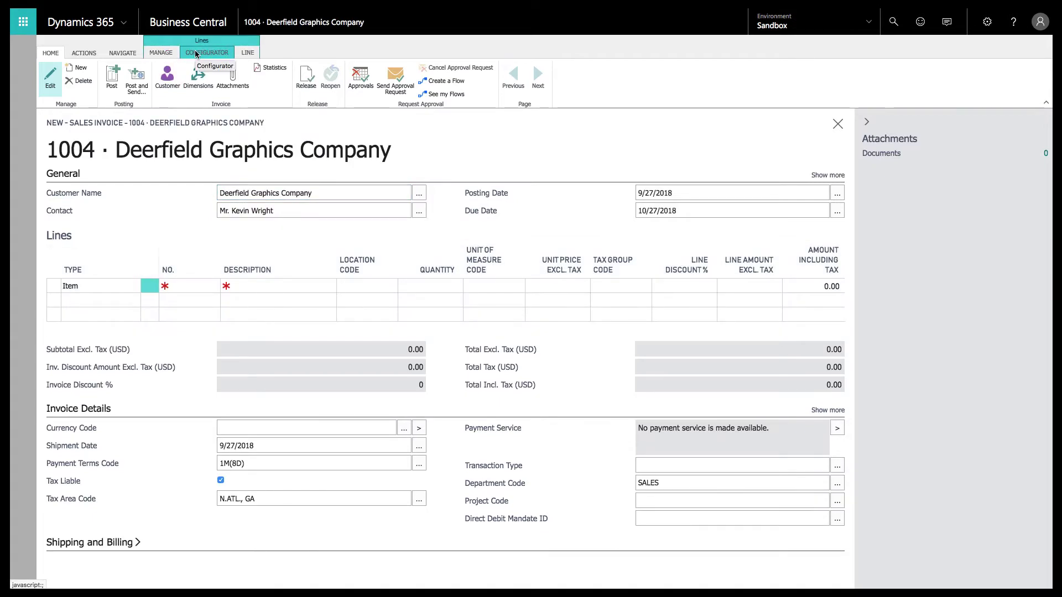
click(195, 53)
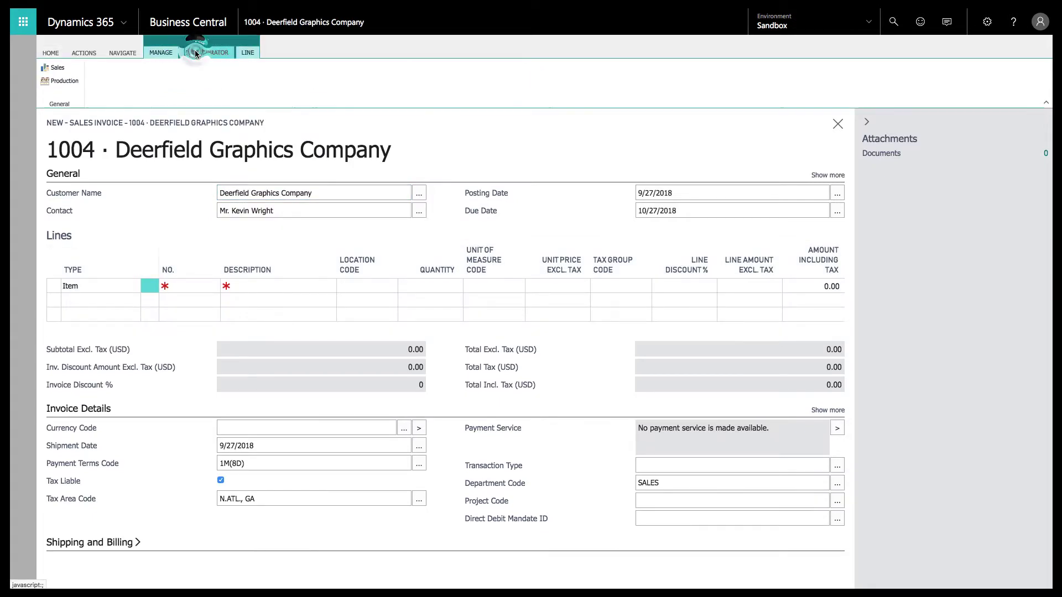
In the sales configurator, pick Desktop Cabinet, Pentium III 600 MHz, 256 MB RAM and SCSI Controller.
click(58, 67)
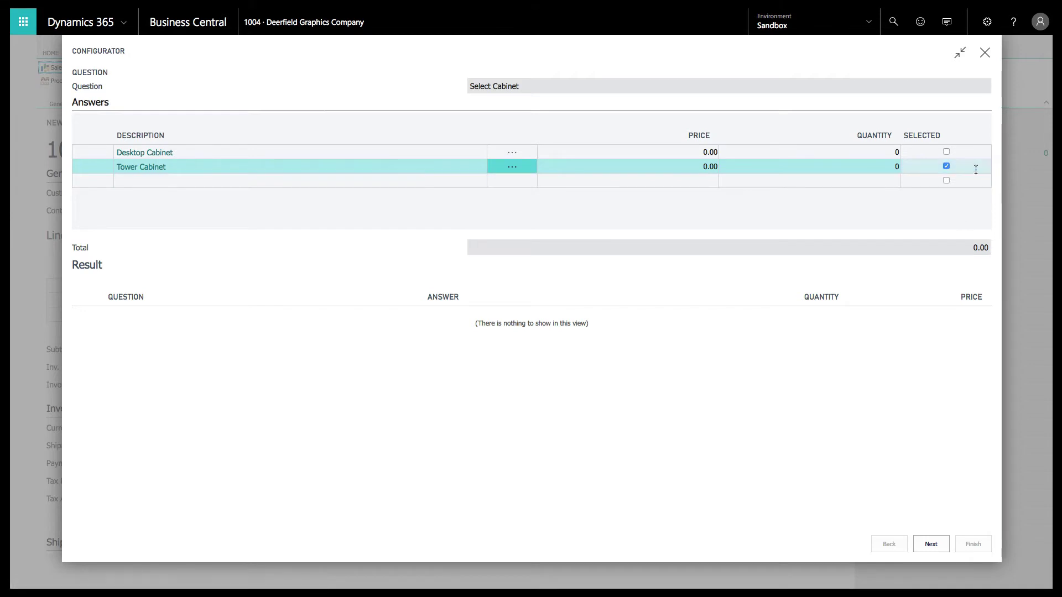
click(946, 153)
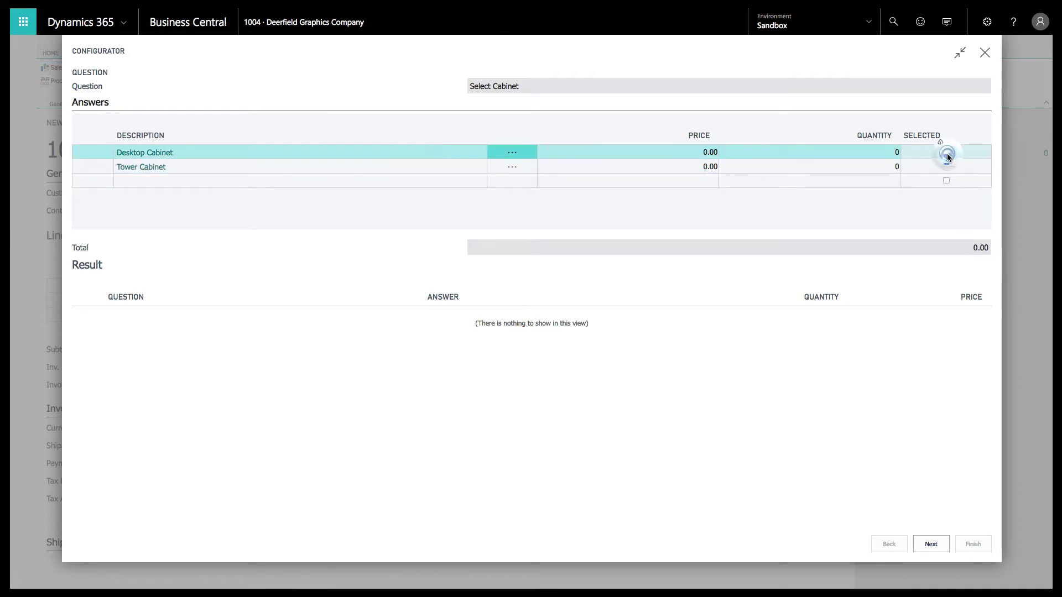
click(933, 544)
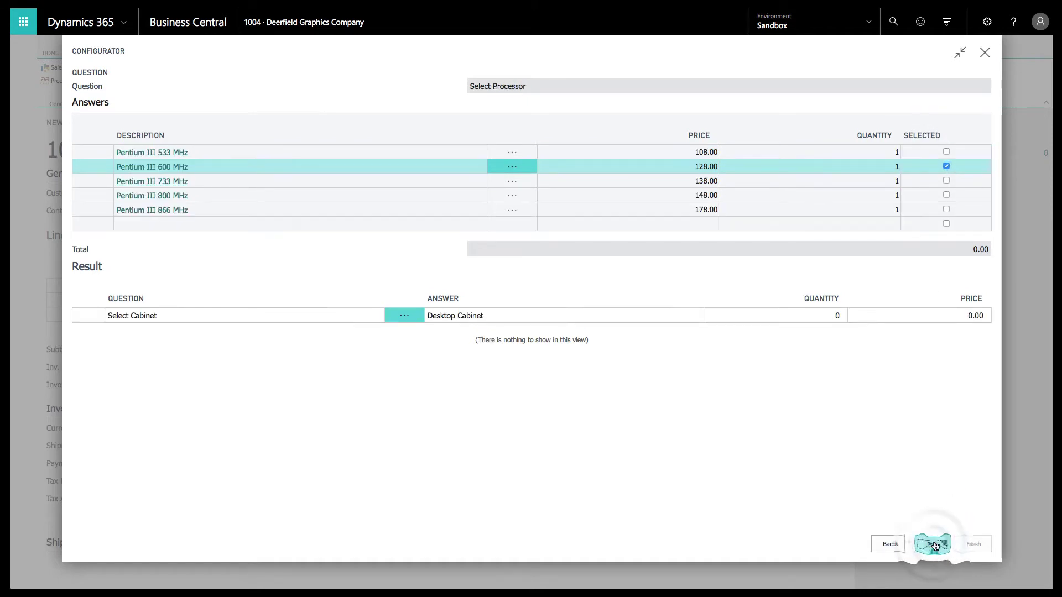
click(933, 545)
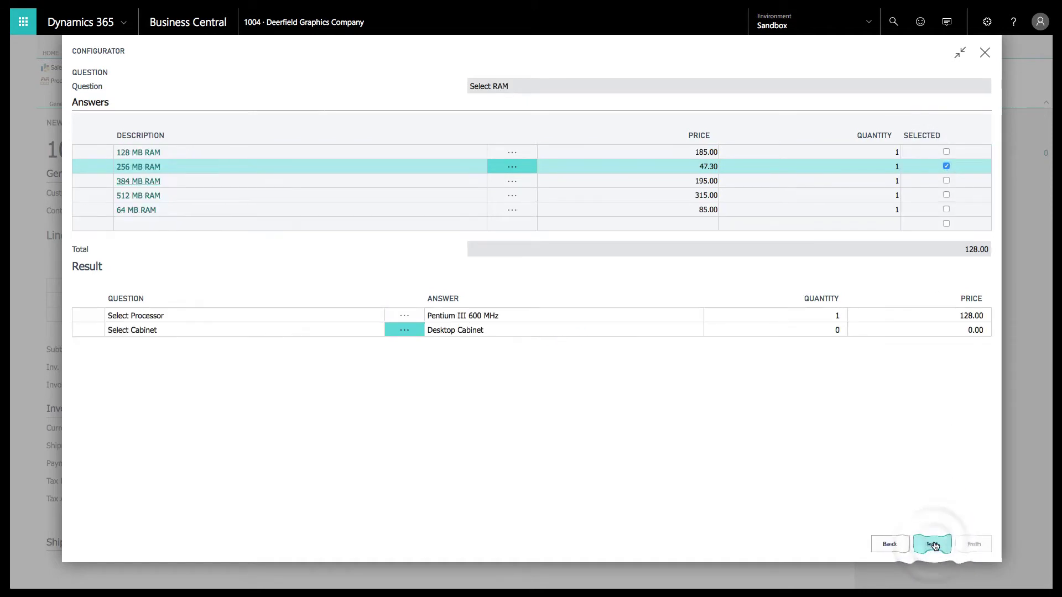
click(933, 544)
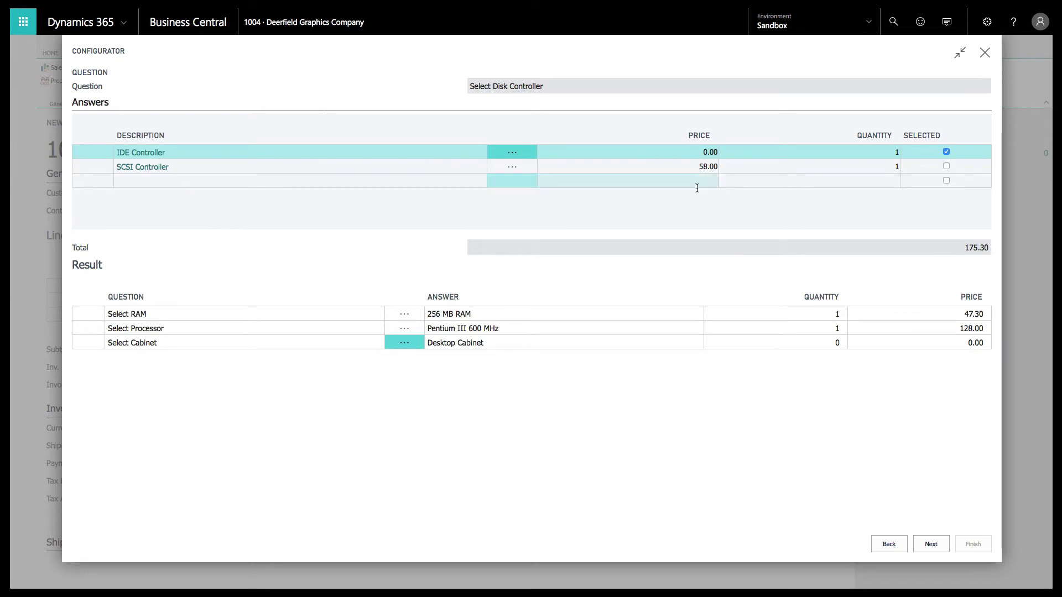
click(947, 166)
click(937, 547)
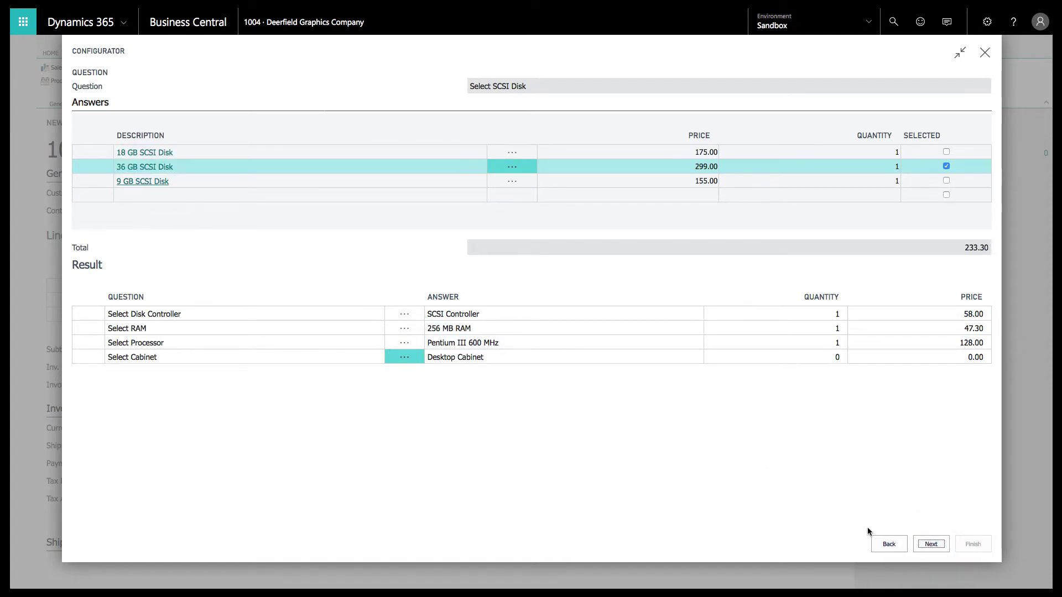
Change the disk controller choice from SCSI to IDE Controller.
click(889, 545)
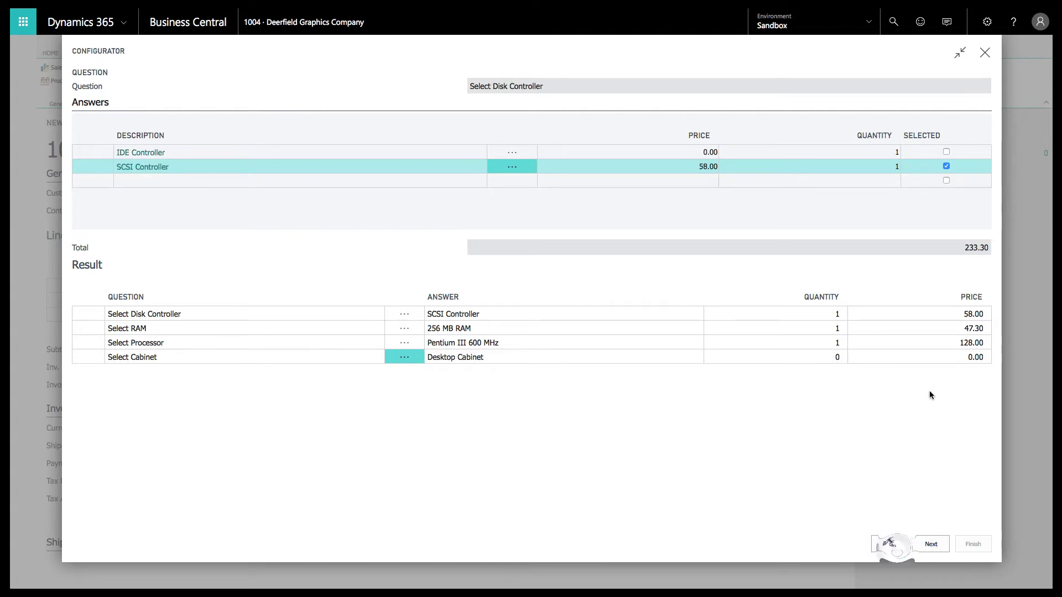
click(946, 151)
click(926, 546)
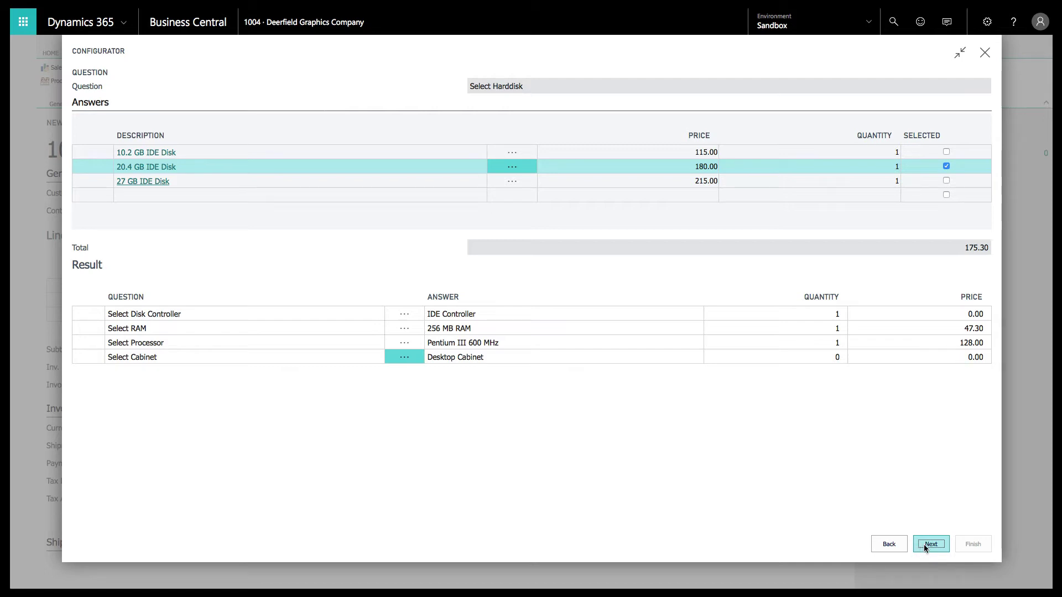
Accept the 20.4 GB IDE Disk, 17" Monitor, Normal Keyboard, 250 MB Zip Drive and 2 Pack Zip Disks.
click(924, 544)
click(924, 544)
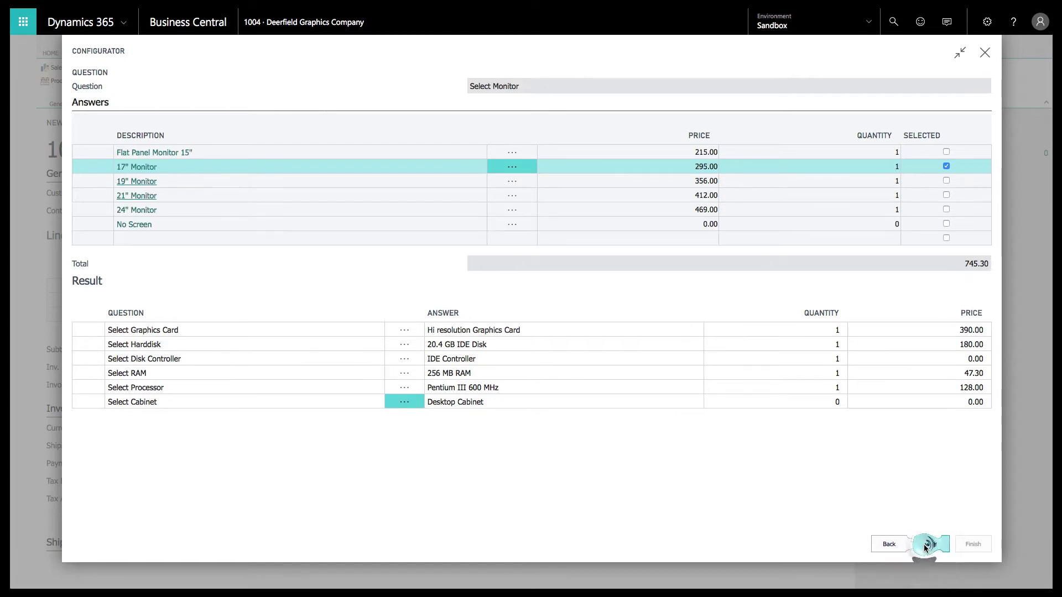
click(924, 544)
click(924, 545)
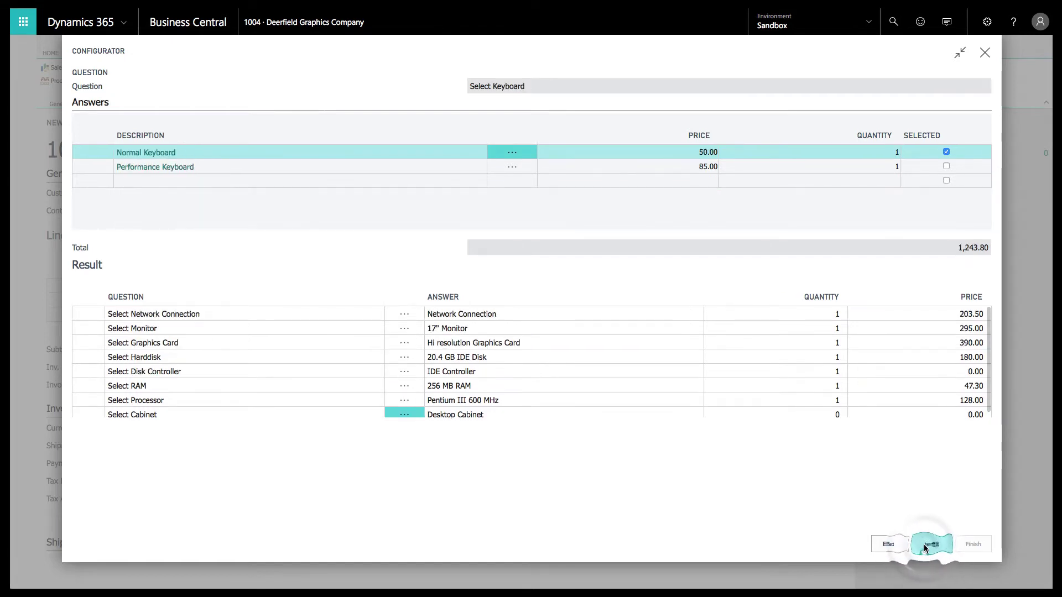
click(924, 544)
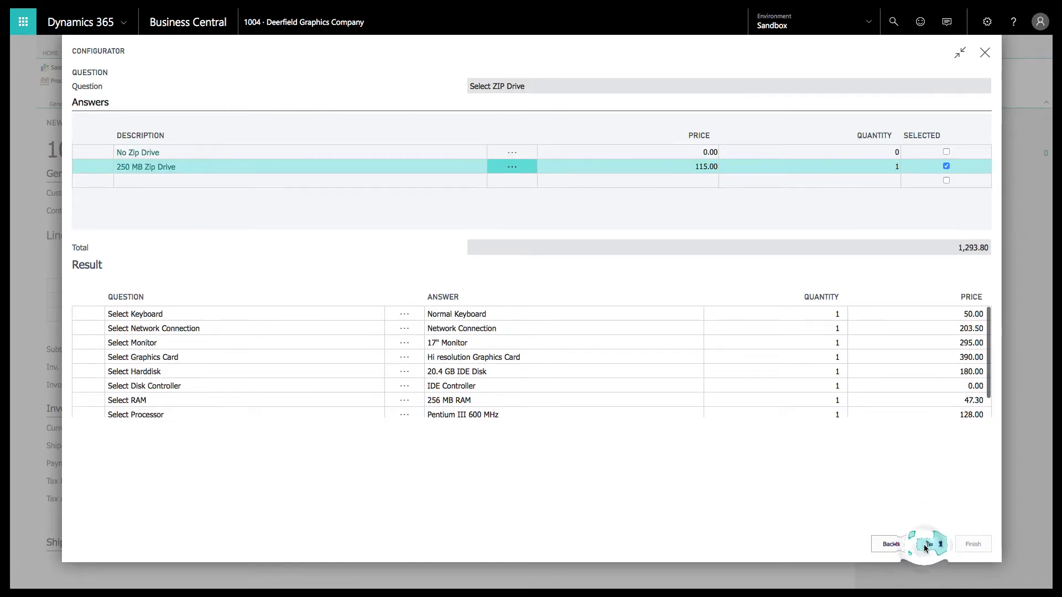
click(924, 544)
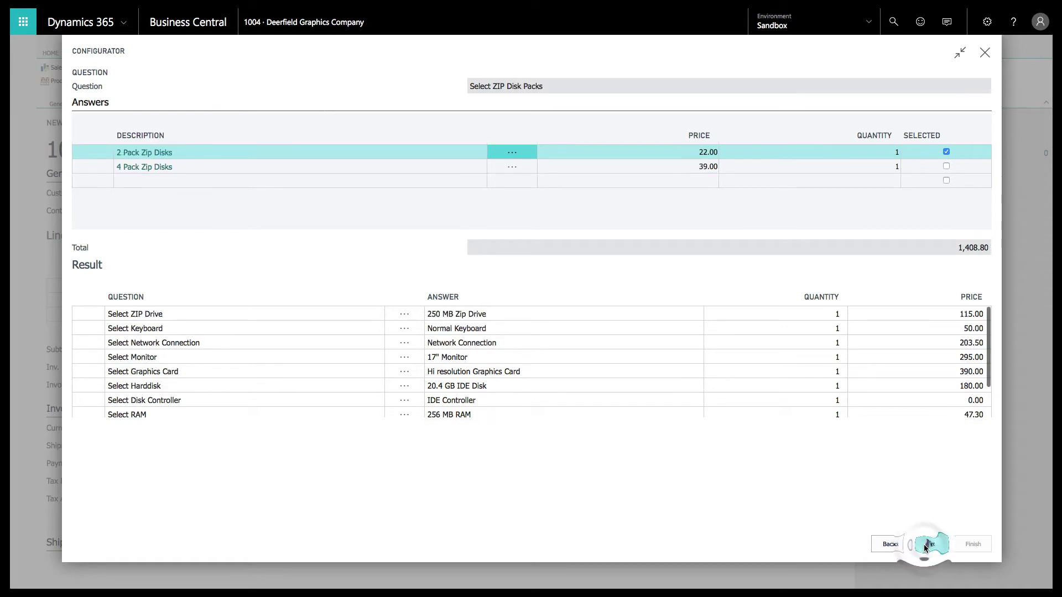
click(924, 545)
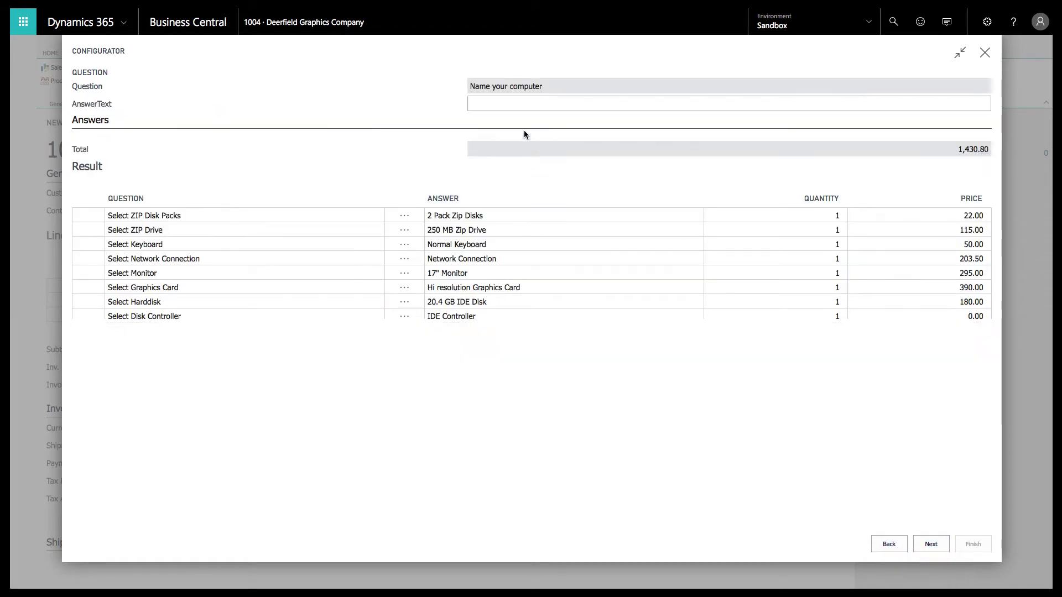
Name the computer '… SuperComputer AI' and add the configured components to invoice 1004.
click(518, 104)
text(John's SuperComputer AI)
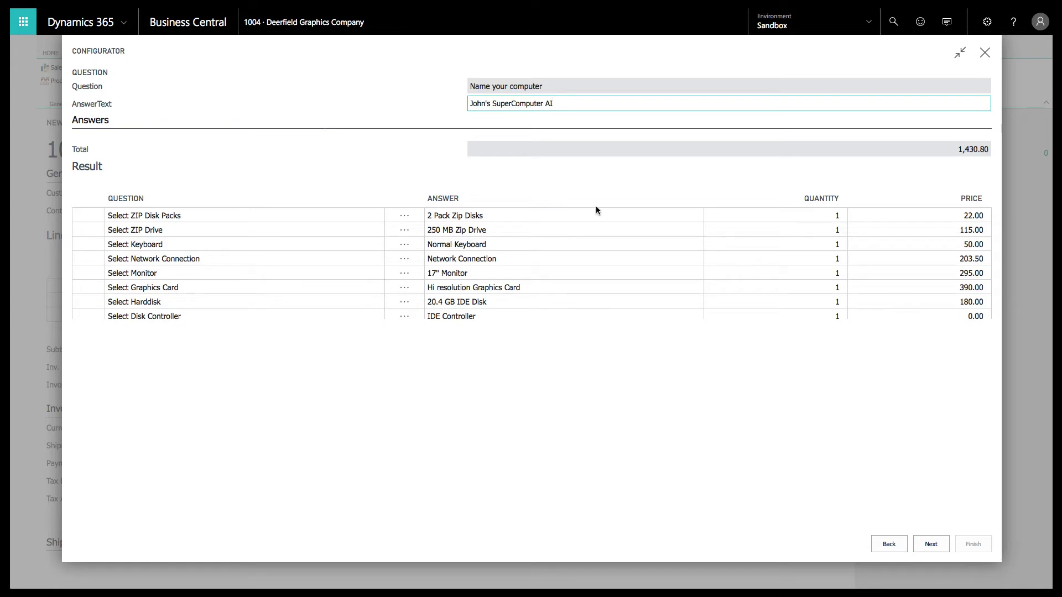
click(931, 546)
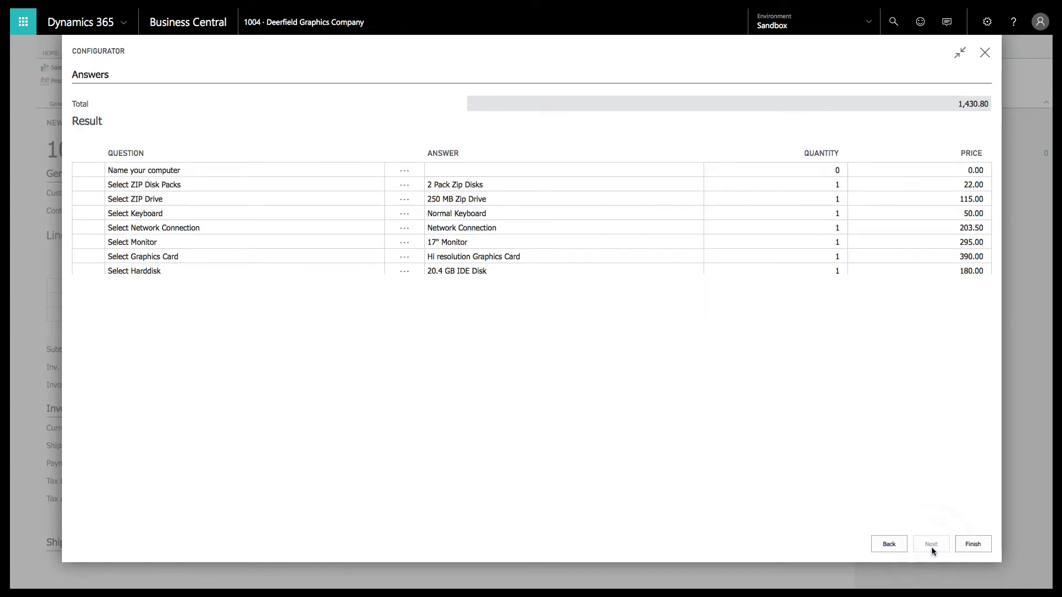
click(972, 544)
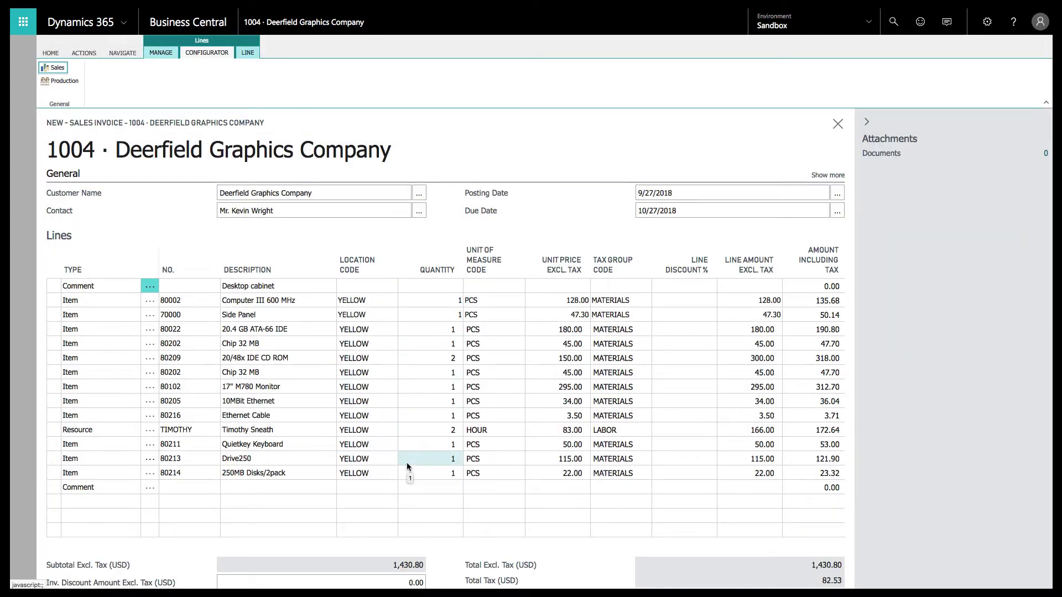
scroll(407, 464, down, 4)
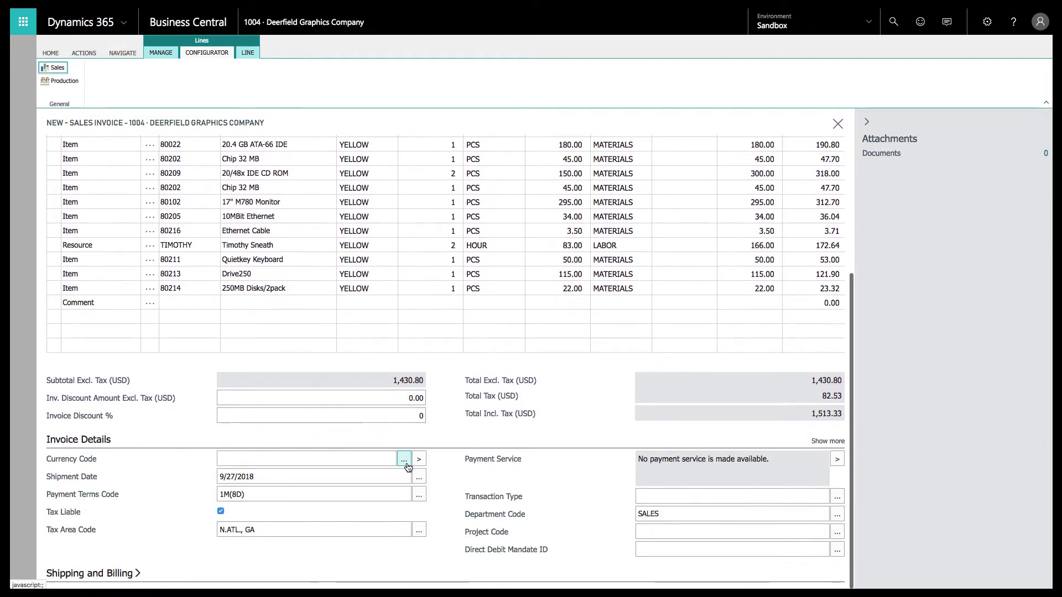
scroll(408, 466, up, 4)
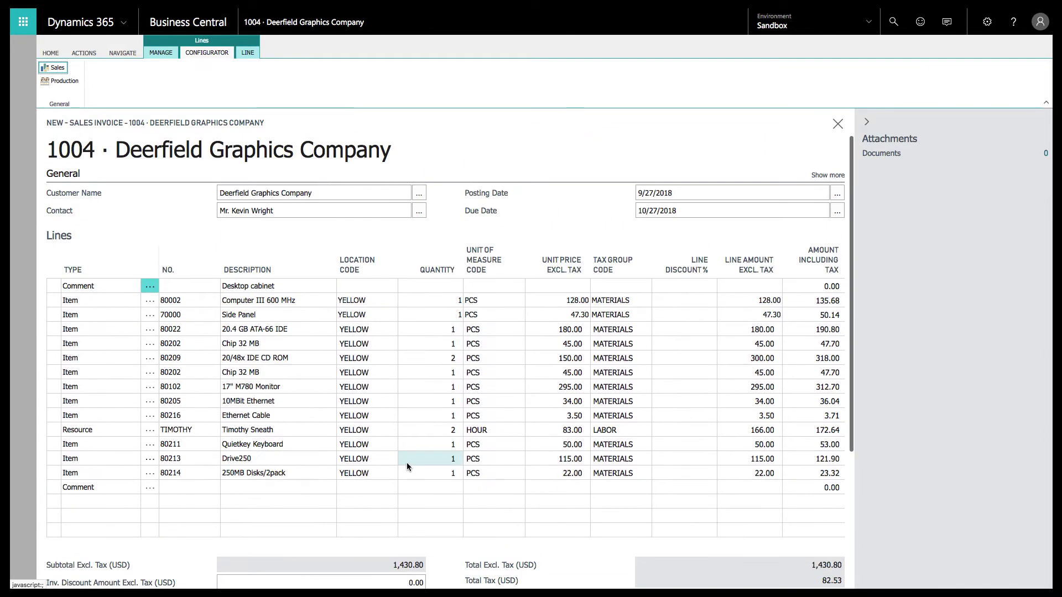
In Configurator Setup, check the Default Item\BOM Nos series and list the twelve sales questions.
key(Return)
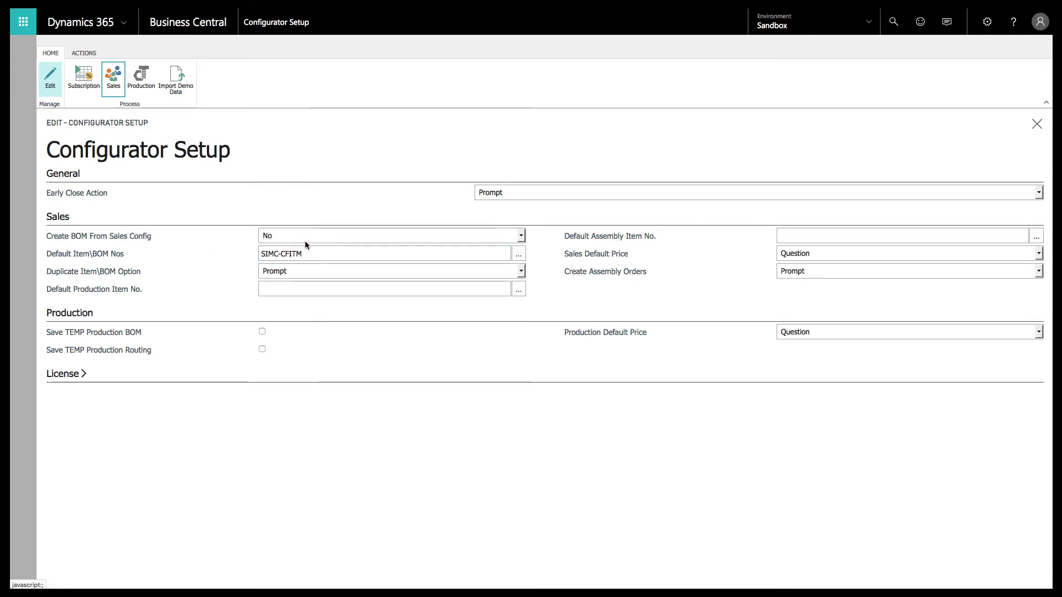
click(302, 258)
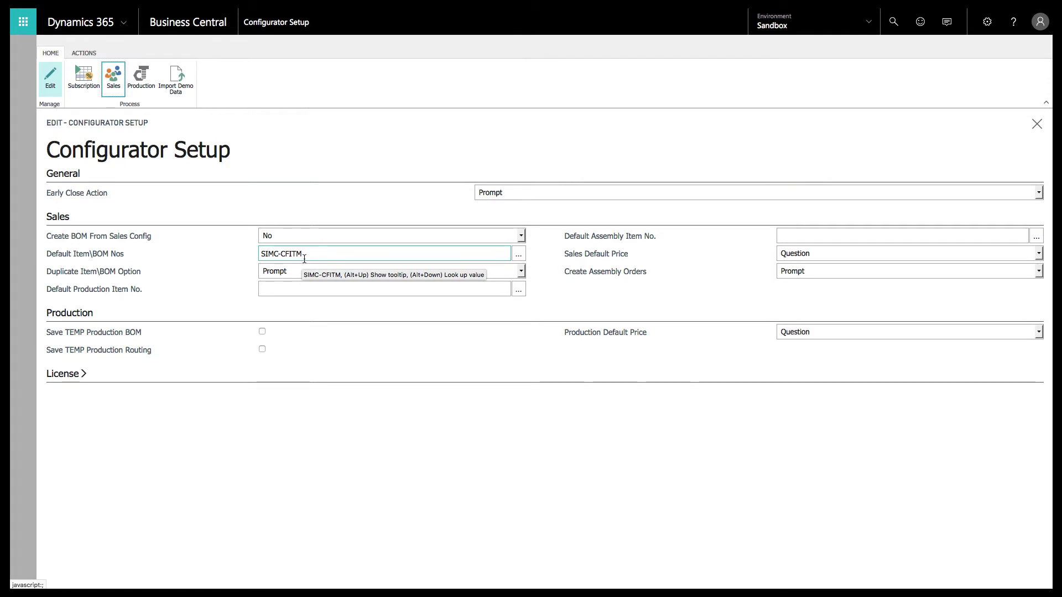
click(112, 89)
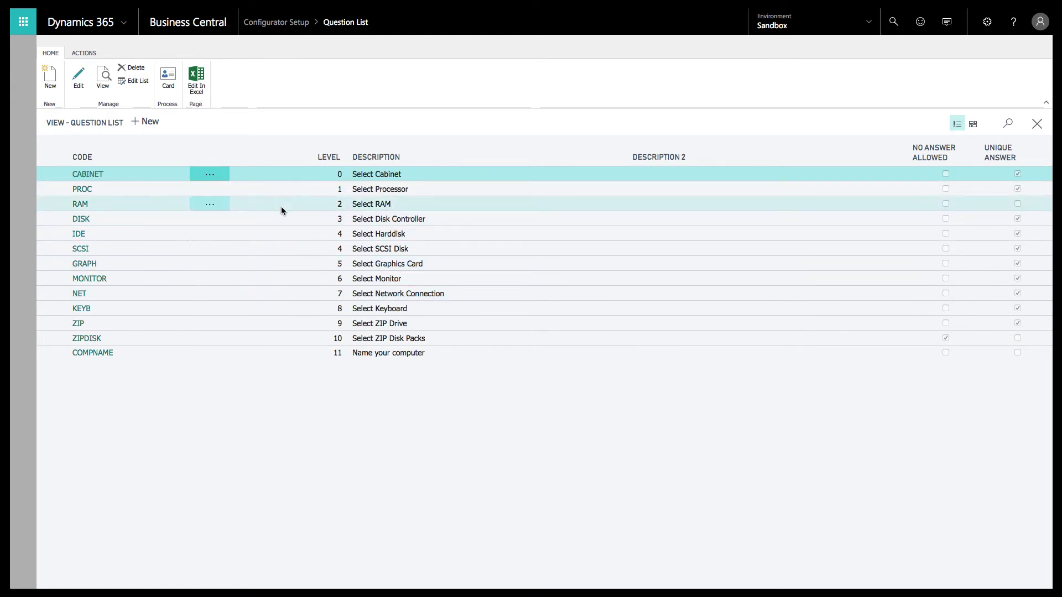
Open the IDE Select Harddisk question with its four disk answers and 20.4 GB default.
click(78, 235)
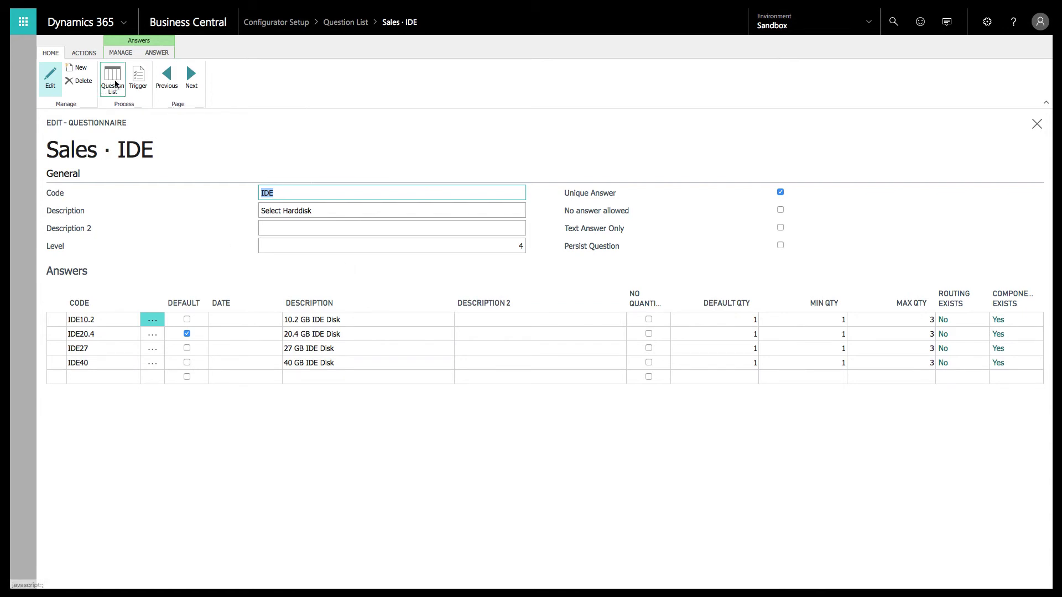
Review the IDE question's trigger and its DISK condition lines, then close them.
click(136, 81)
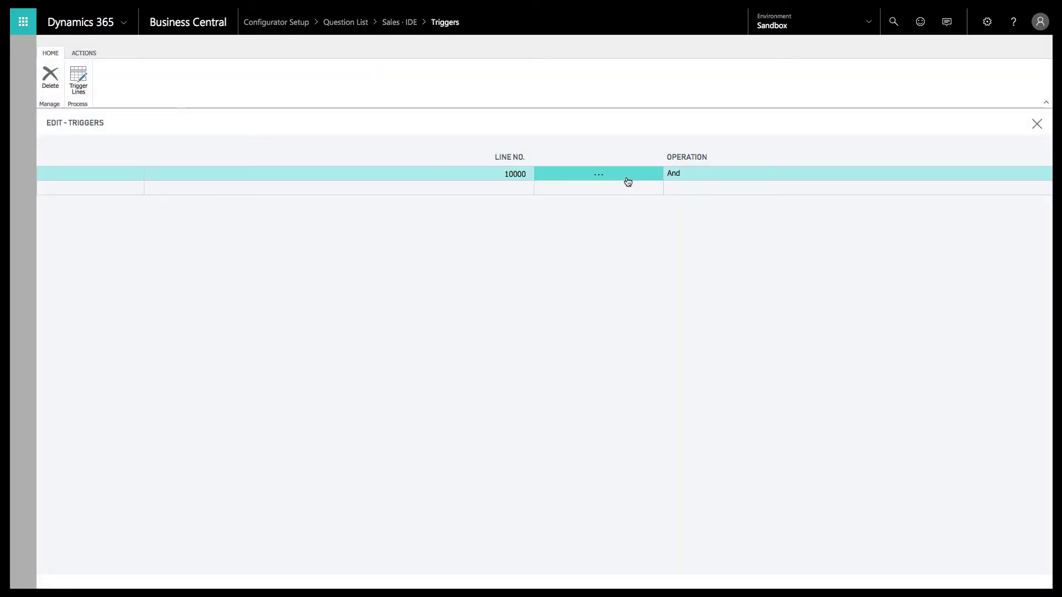
click(78, 82)
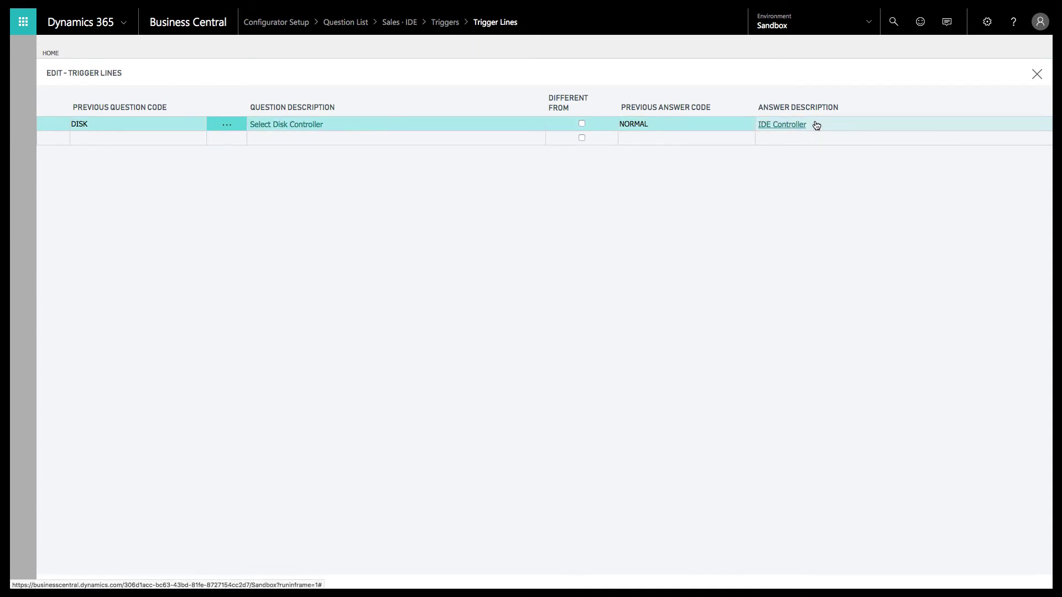
click(1036, 75)
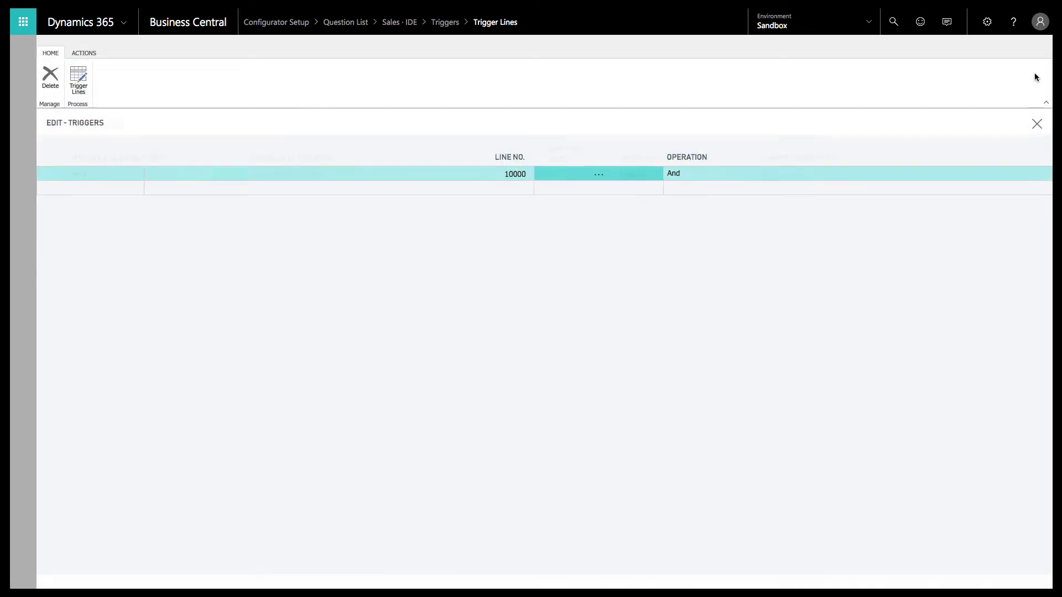
click(1036, 124)
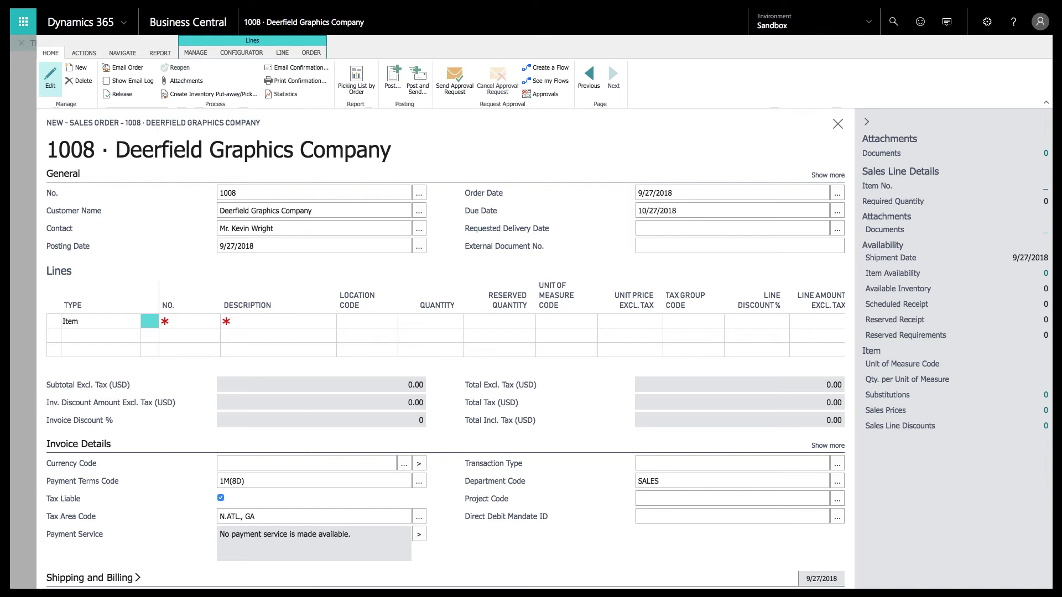
Add one Bicycle (item 1000) to order 1008, dismissing the low inventory warning.
click(185, 321)
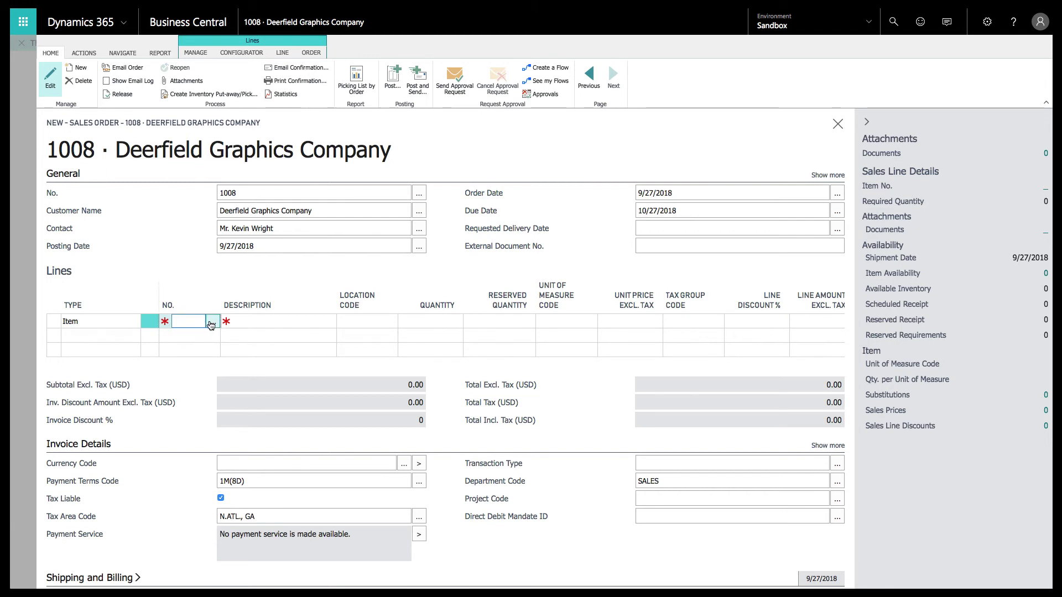
click(212, 324)
click(203, 370)
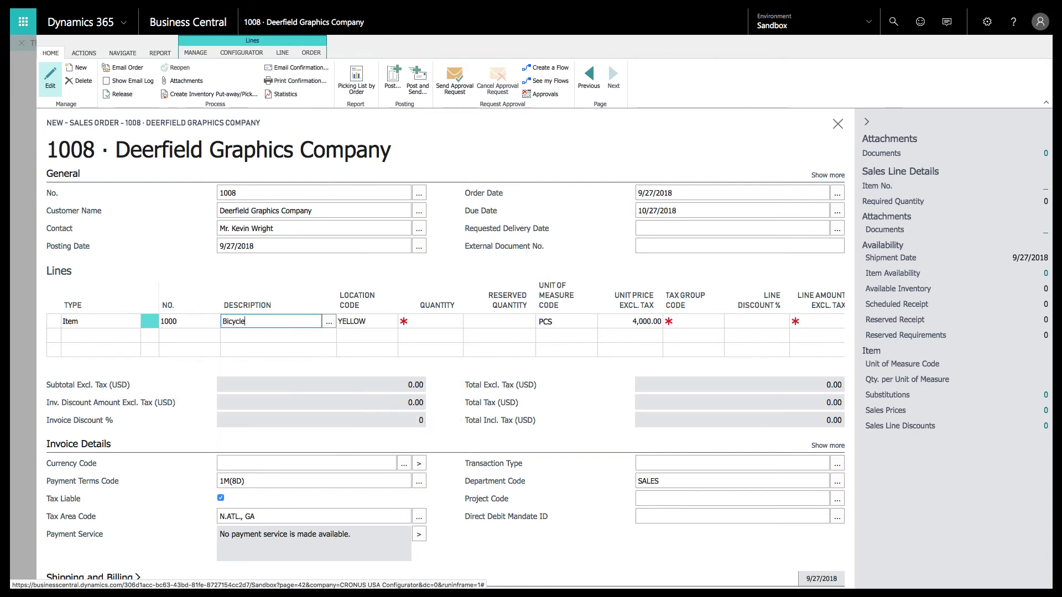
text(1)
key(Tab)
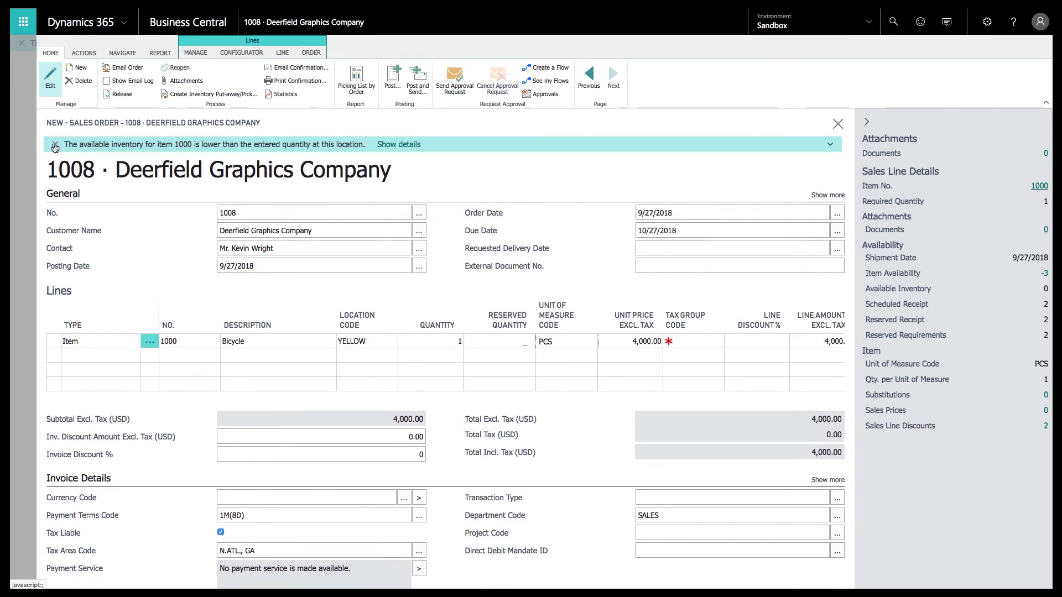
click(55, 146)
Start a Firm Planned production order from the bicycle line via the configurator.
click(237, 53)
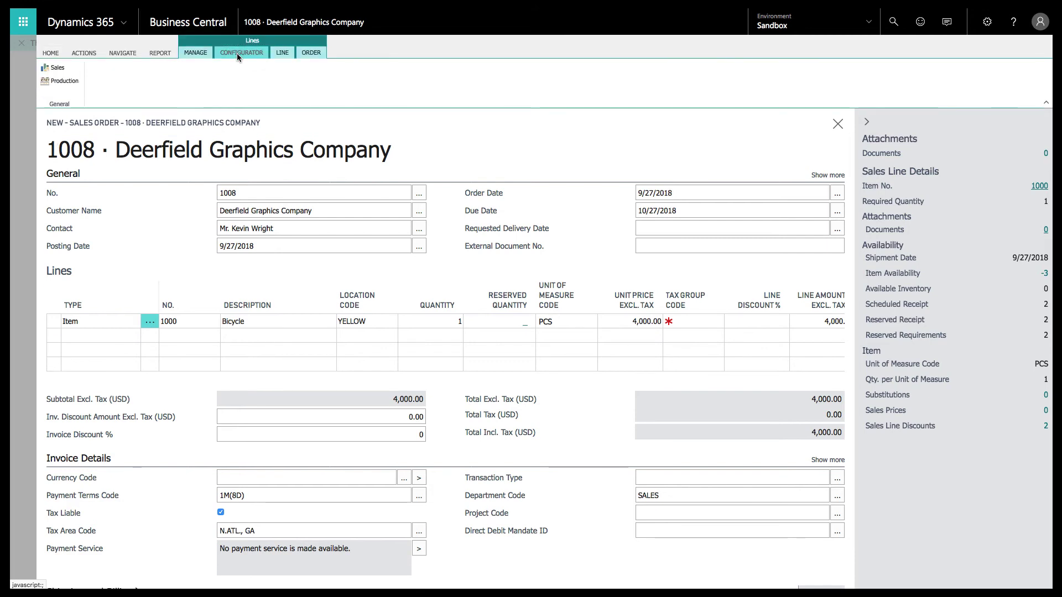
click(58, 81)
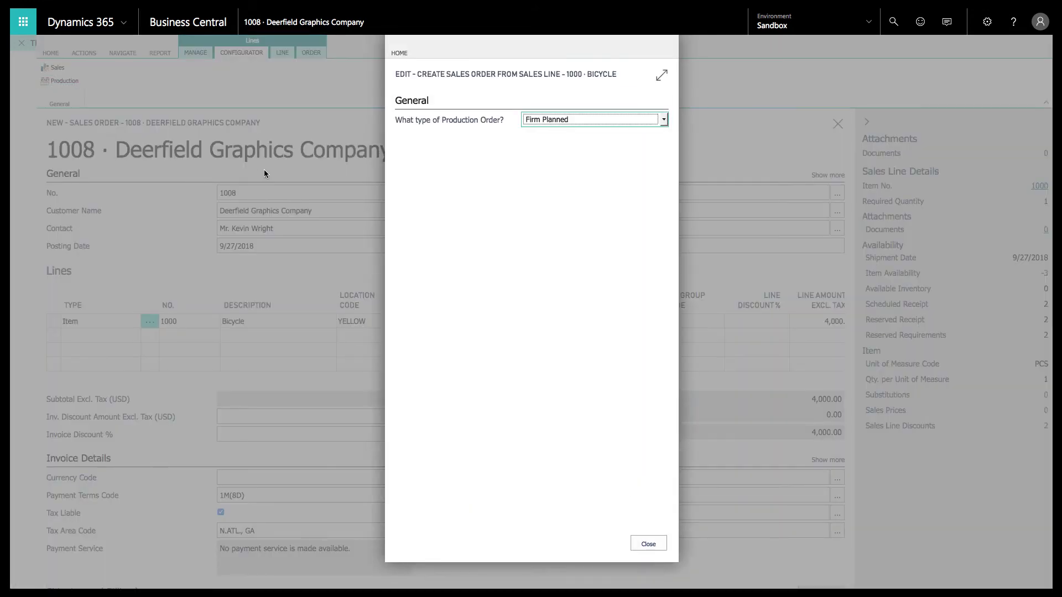
click(576, 121)
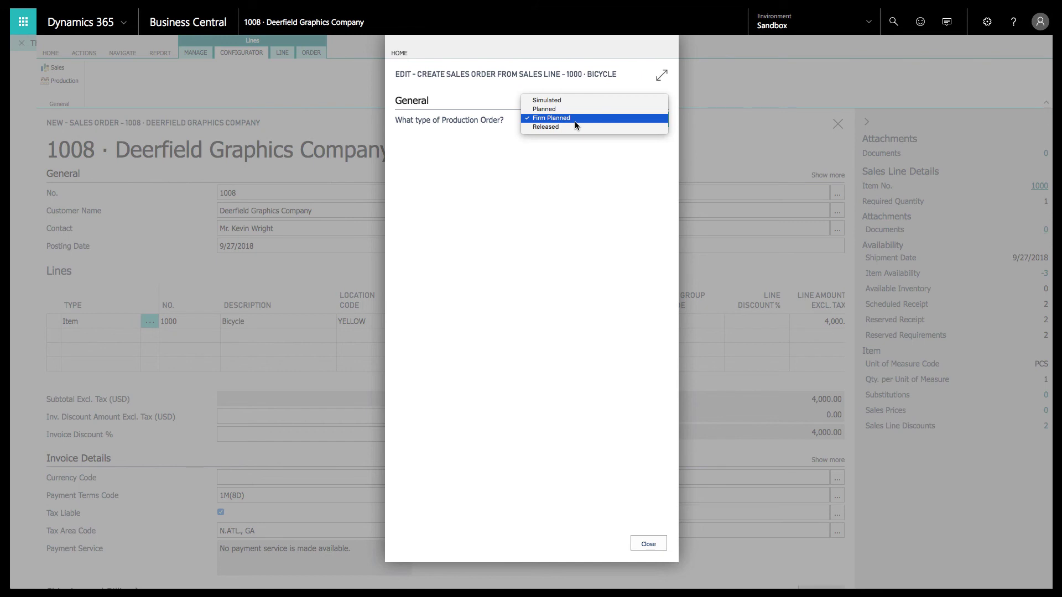
click(576, 120)
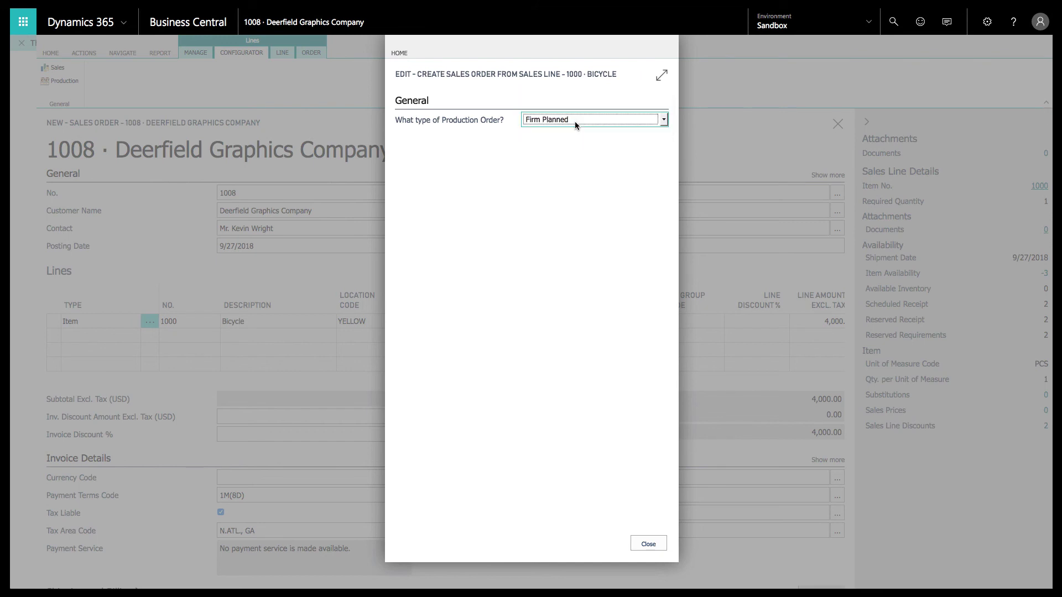
Load the default BOM and accept Red style, 25" wheel, normal saddle, front mudguard, lamp, bell and handle bars.
click(638, 548)
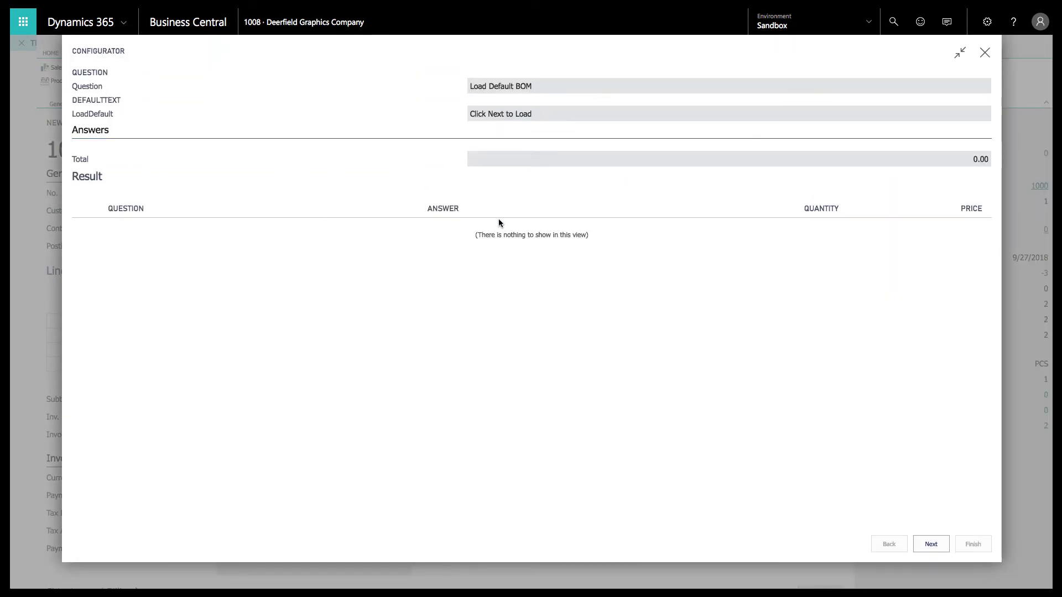
click(929, 547)
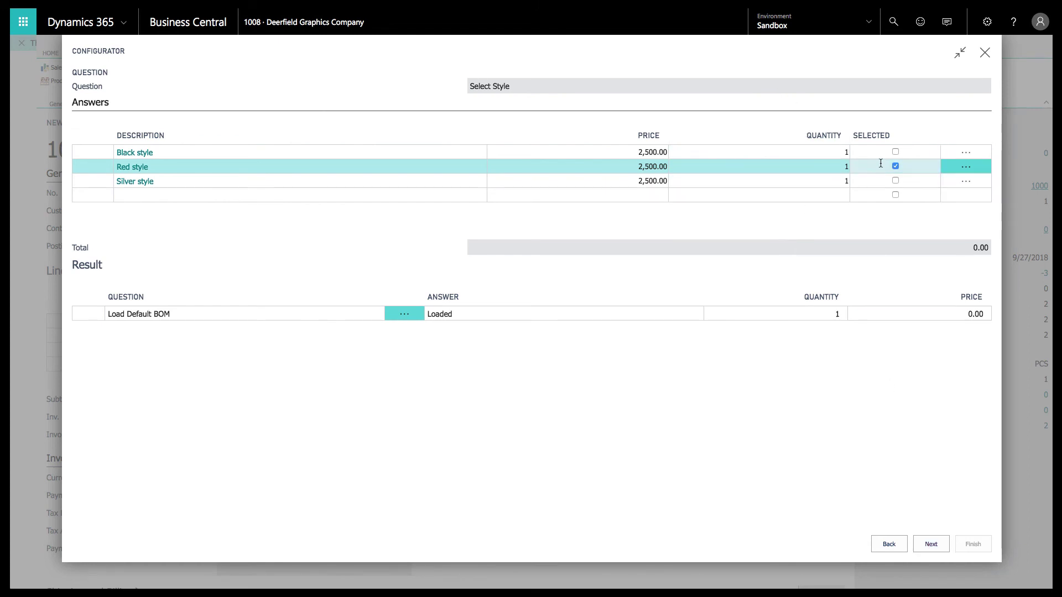
click(946, 548)
click(944, 550)
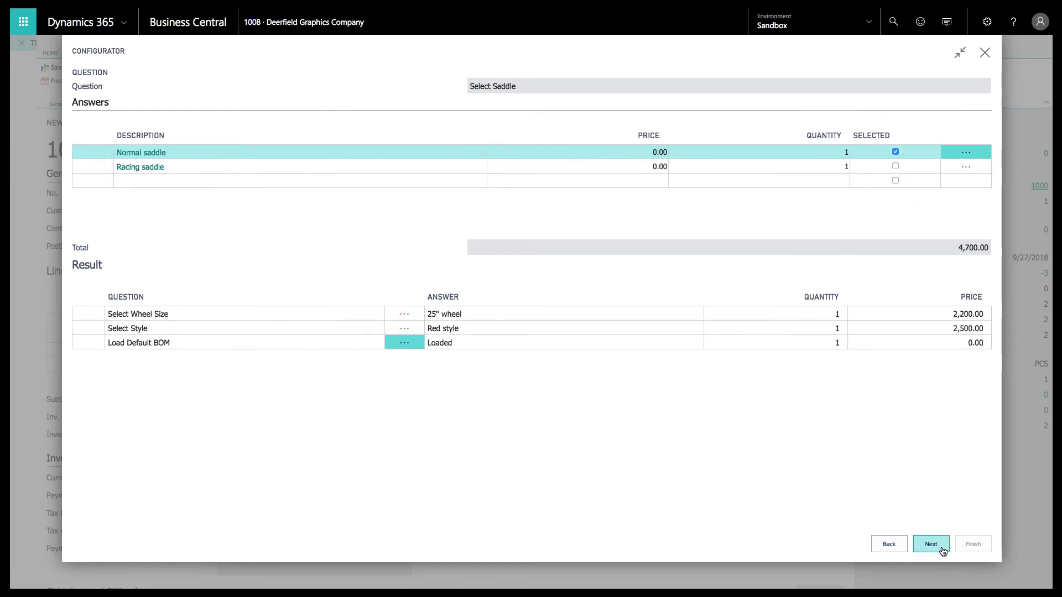
click(944, 550)
click(943, 551)
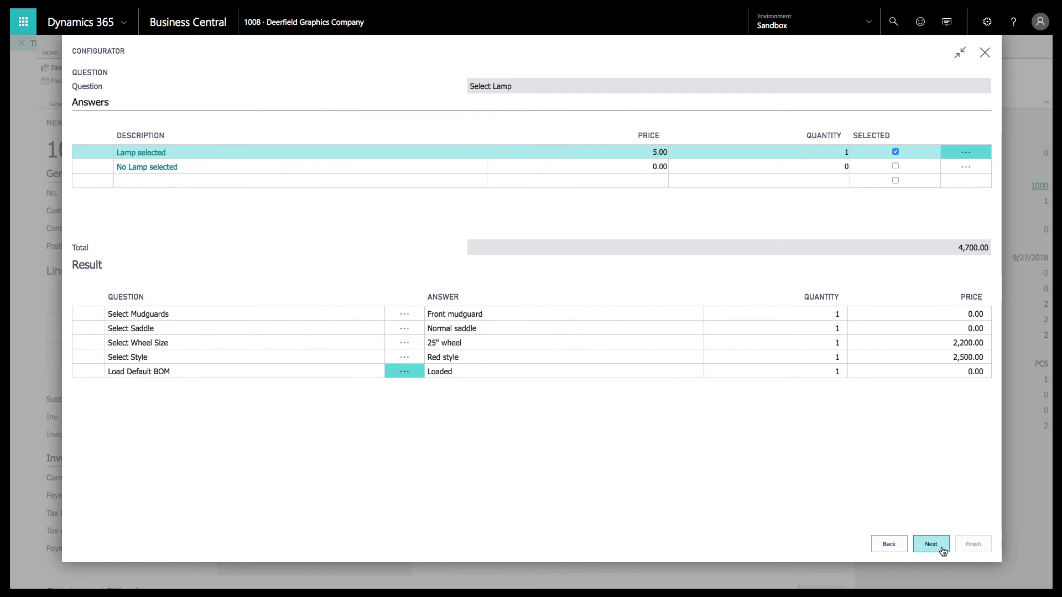
click(943, 551)
click(943, 550)
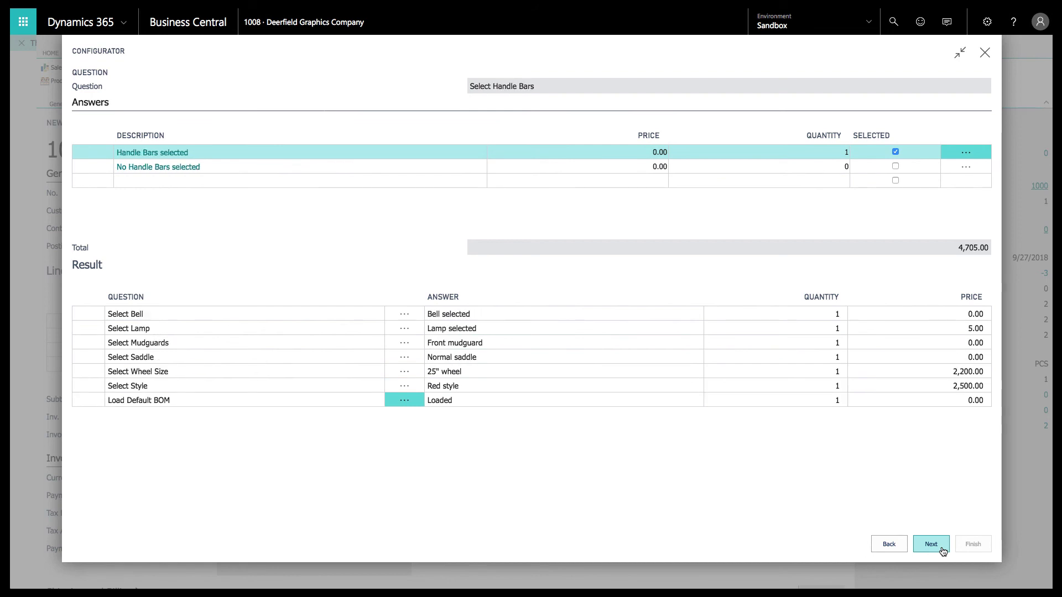
click(943, 550)
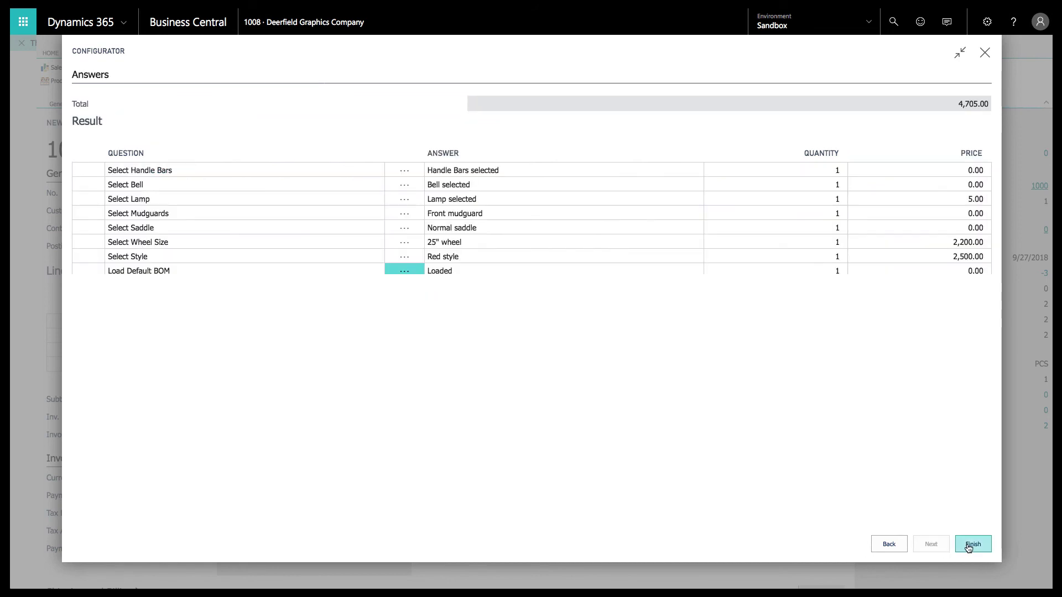
click(968, 546)
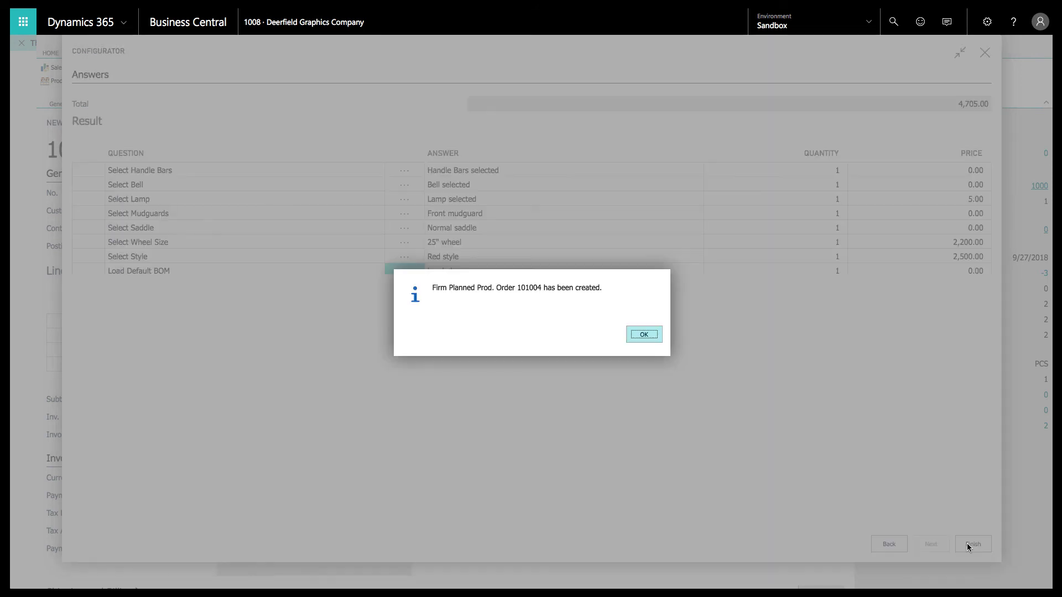